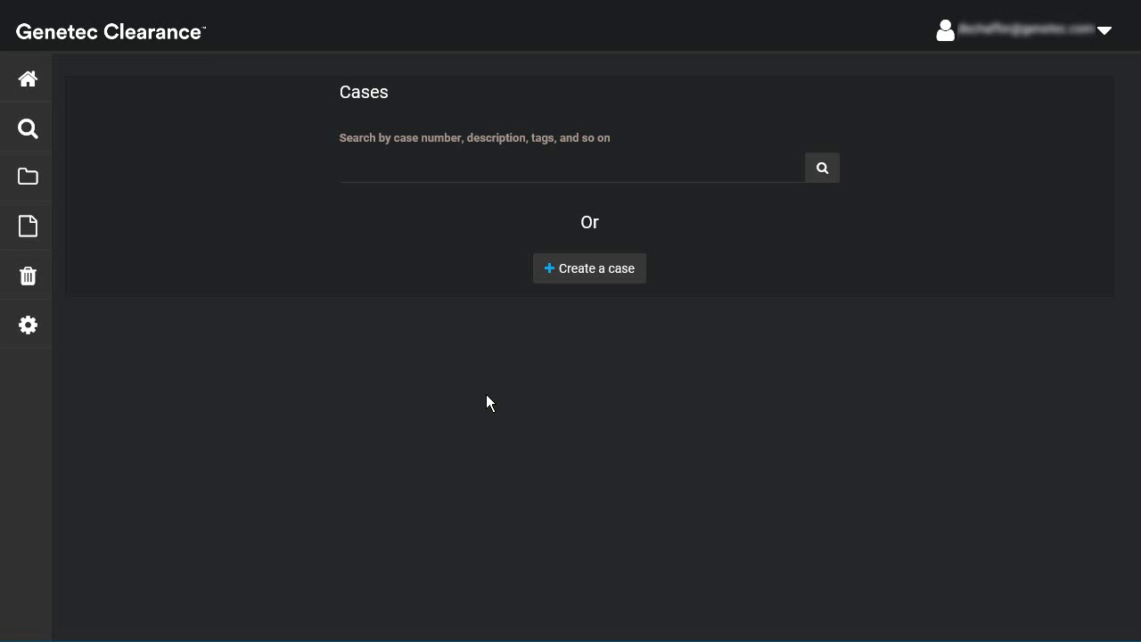
Step: Open the Security policies permissions and scroll down to Manage devices
{"action": "left_click", "coordinate": [108, 341]}
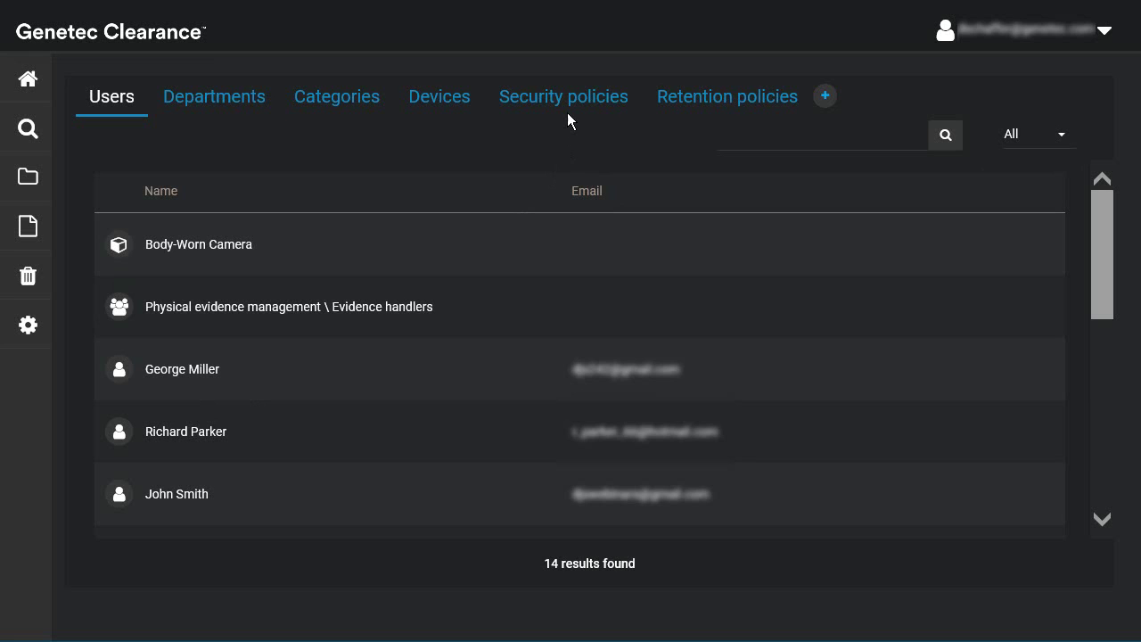
{"action": "left_click", "coordinate": [569, 98]}
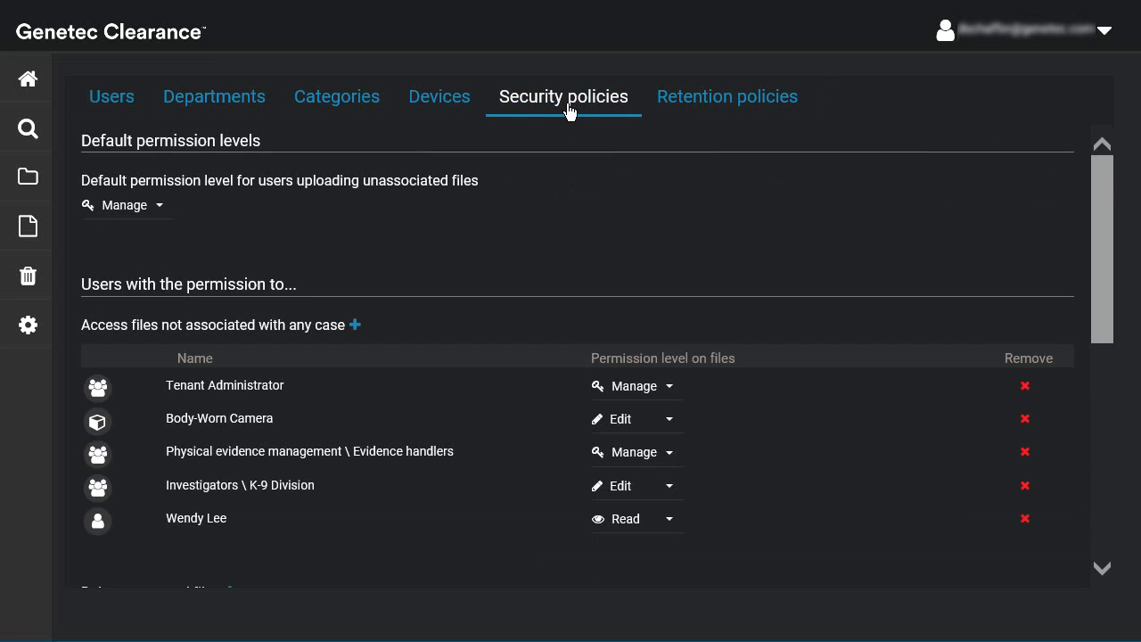
{"action": "scroll", "coordinate": [532, 225], "scroll_direction": "down", "scroll_amount": 3}
{"action": "scroll", "coordinate": [532, 225], "scroll_direction": "down", "scroll_amount": 10}
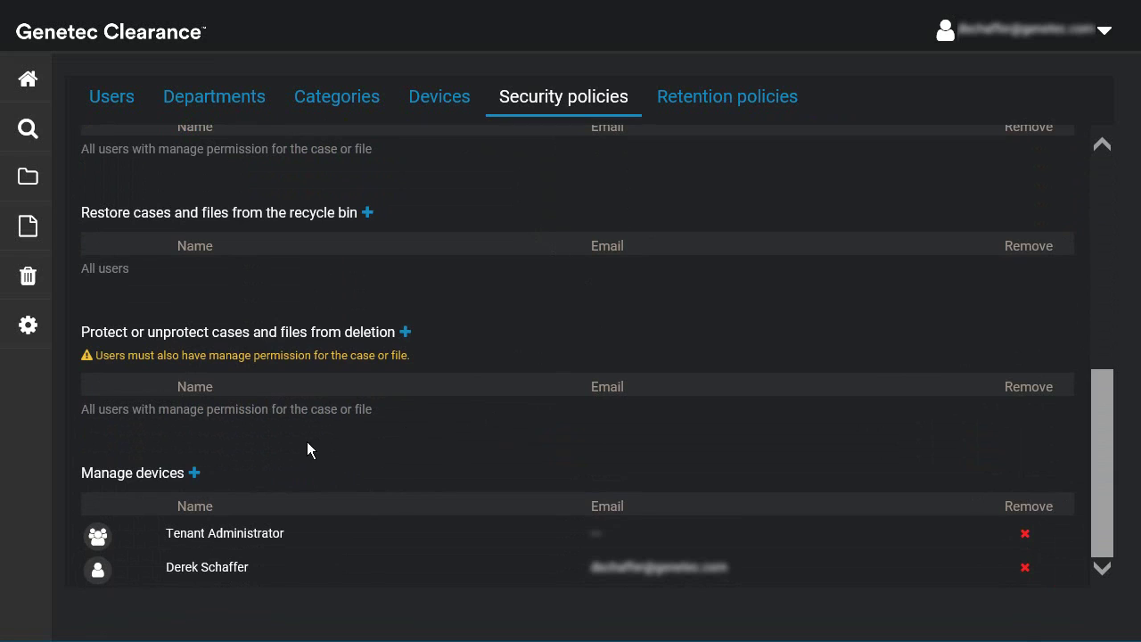
Step: Add an existing user to the Manage devices permission, then remove that user again
{"action": "left_click", "coordinate": [194, 473]}
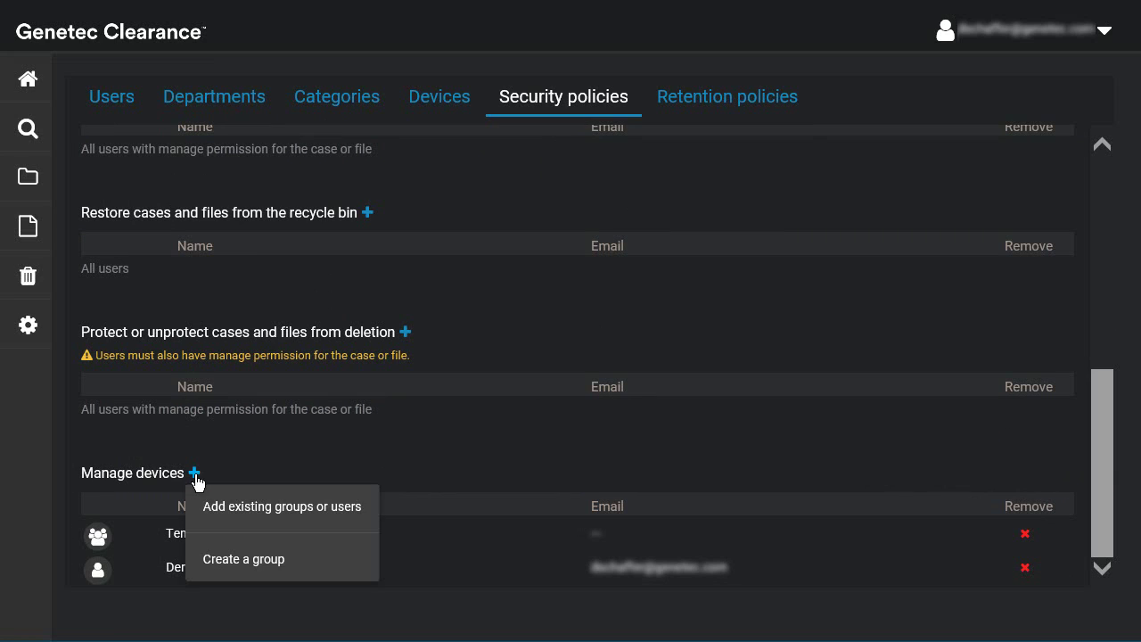
{"action": "left_click", "coordinate": [303, 515]}
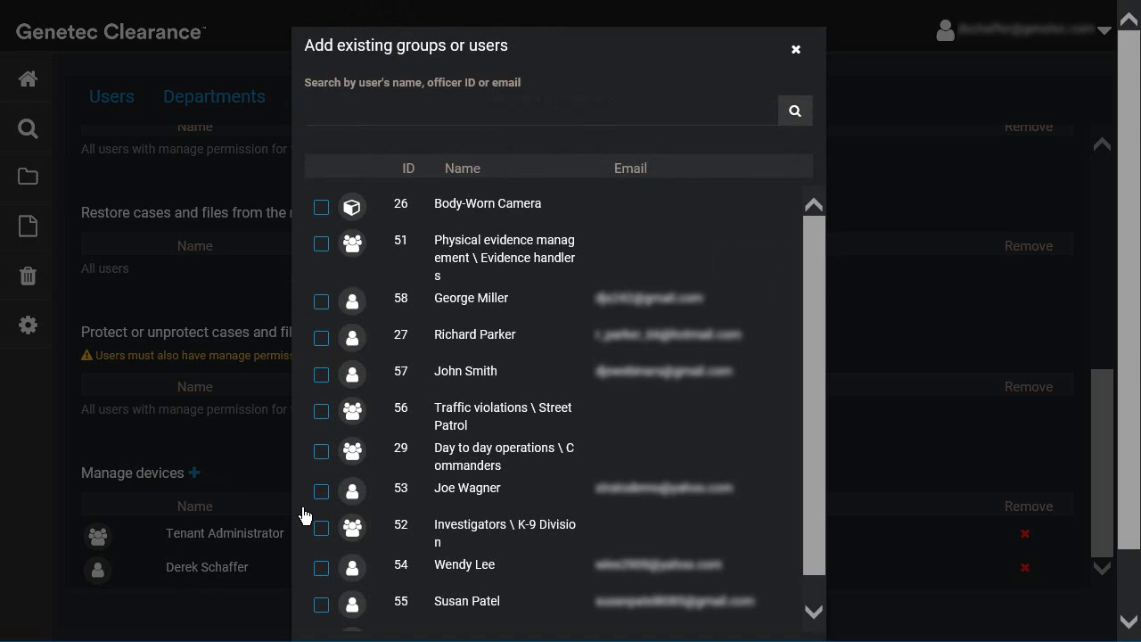
{"action": "left_click", "coordinate": [329, 375]}
{"action": "scroll", "coordinate": [408, 462], "scroll_direction": "down", "scroll_amount": 2}
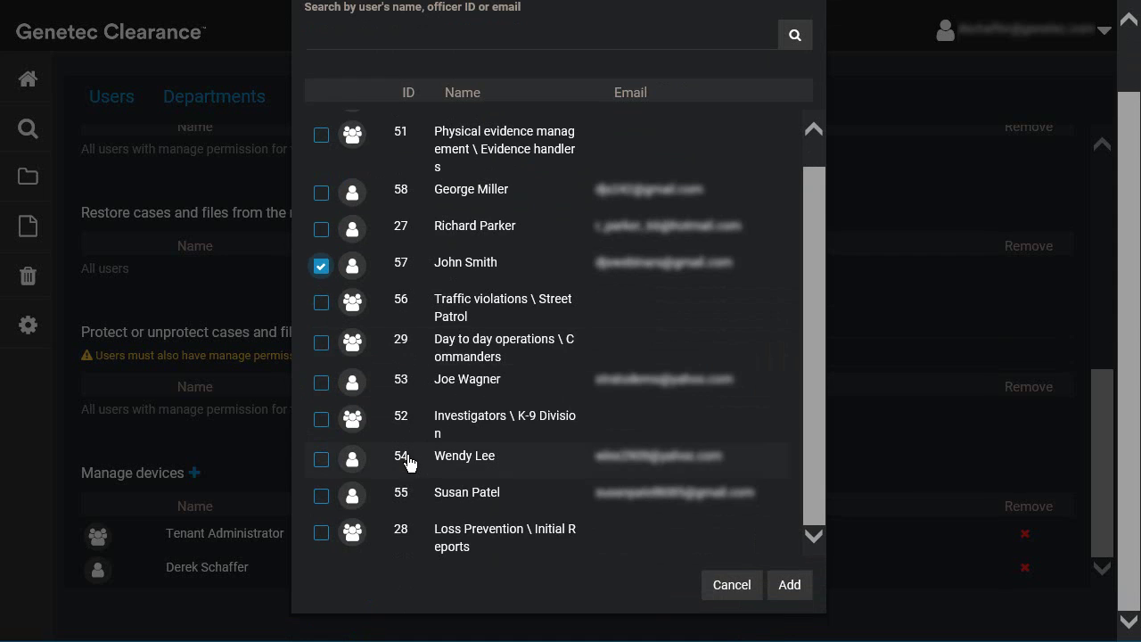
{"action": "left_click", "coordinate": [788, 585]}
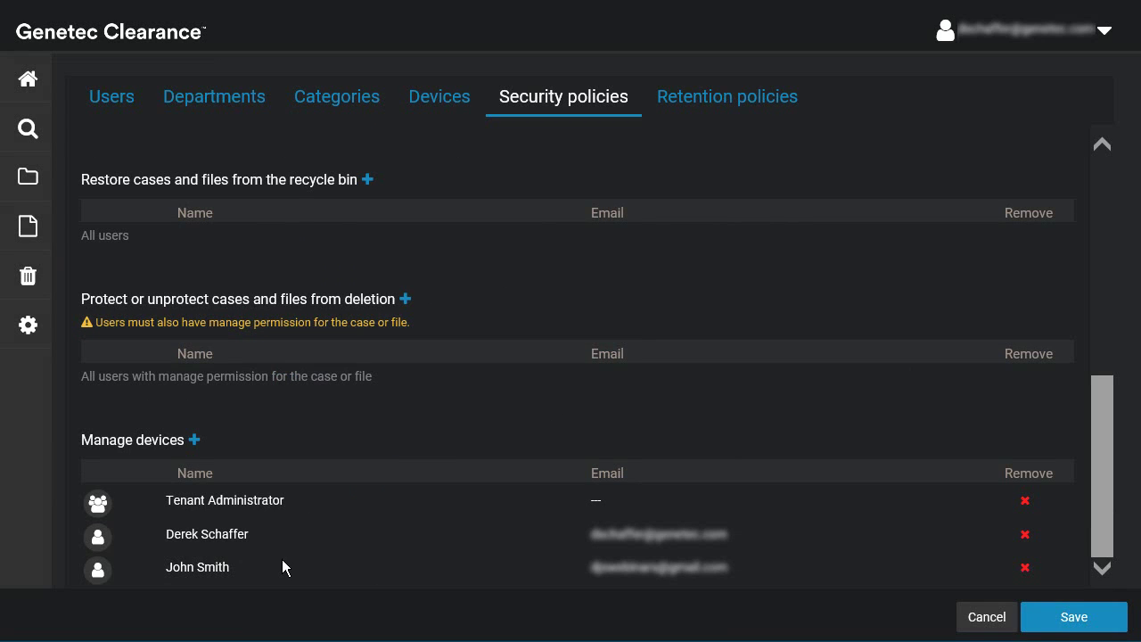
{"action": "left_click", "coordinate": [1025, 568]}
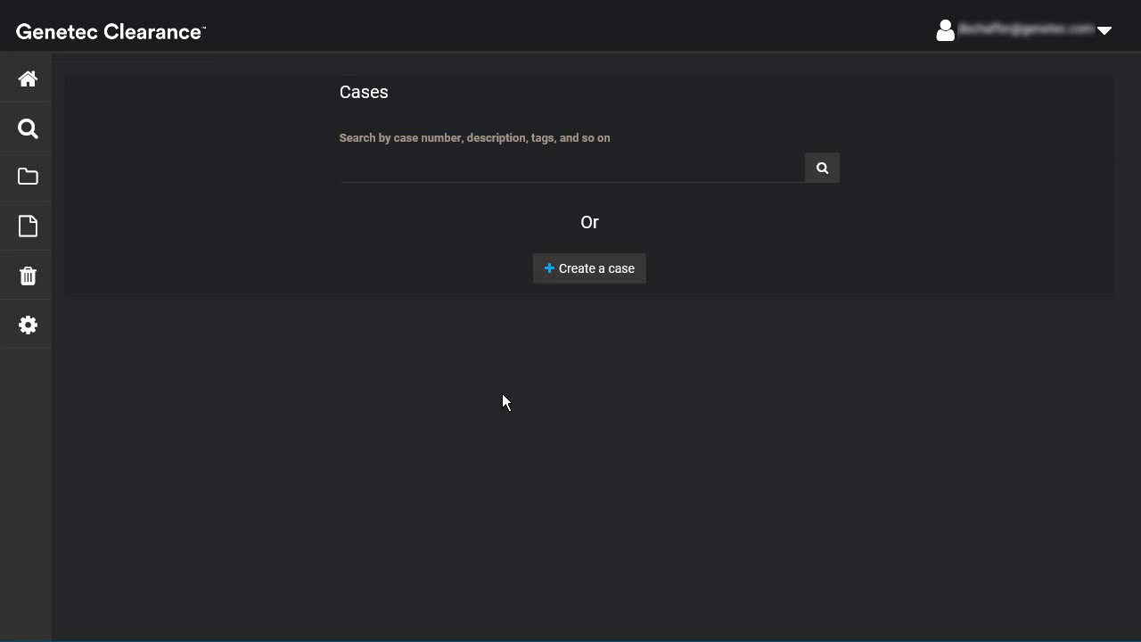
Step: Show the Devices configuration list with the two PointBlank IRIS cameras, one still New
{"action": "mouse_move", "coordinate": [44, 333]}
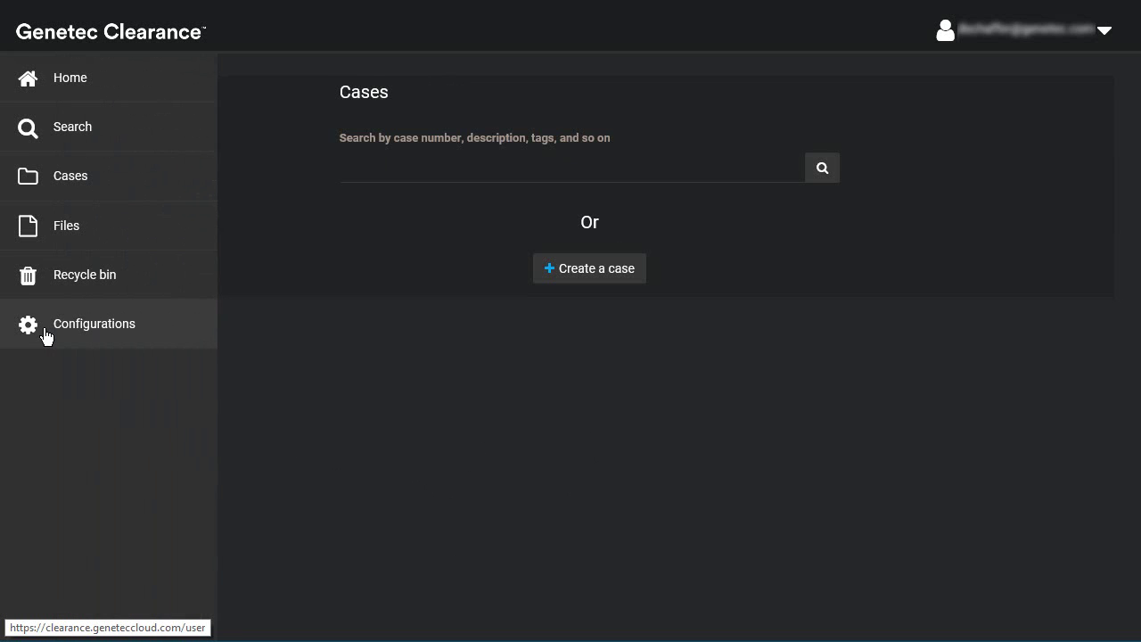
{"action": "left_click", "coordinate": [103, 346]}
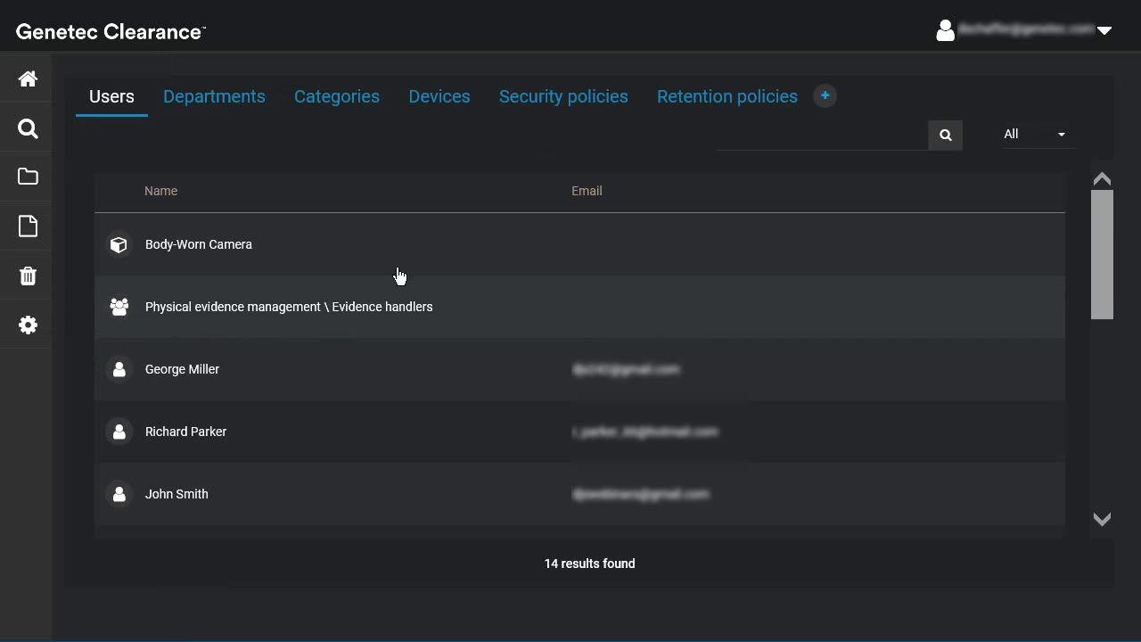
{"action": "left_click", "coordinate": [450, 116]}
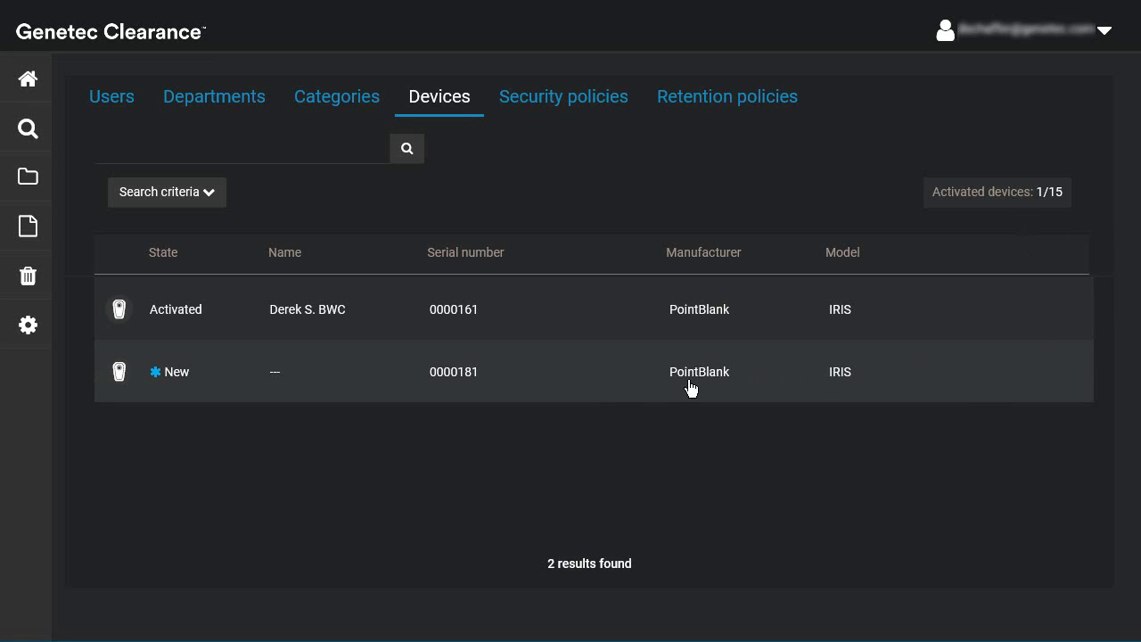
Step: Activate the licence for camera 0000181, rename it BWC2, and save
{"action": "left_click", "coordinate": [618, 392]}
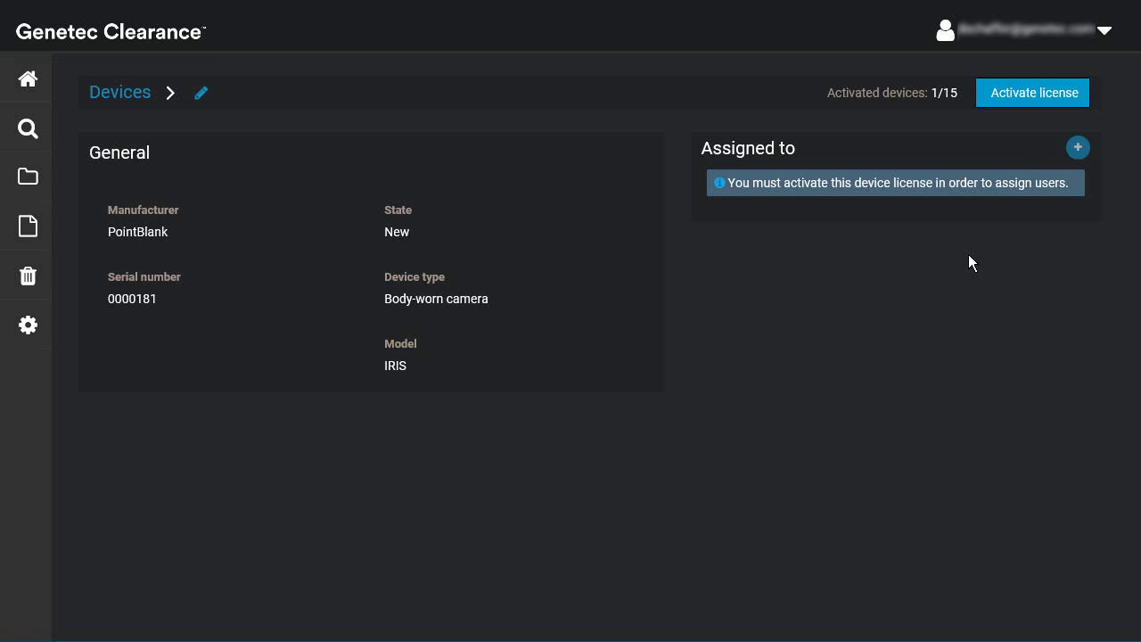
{"action": "left_click", "coordinate": [1020, 110]}
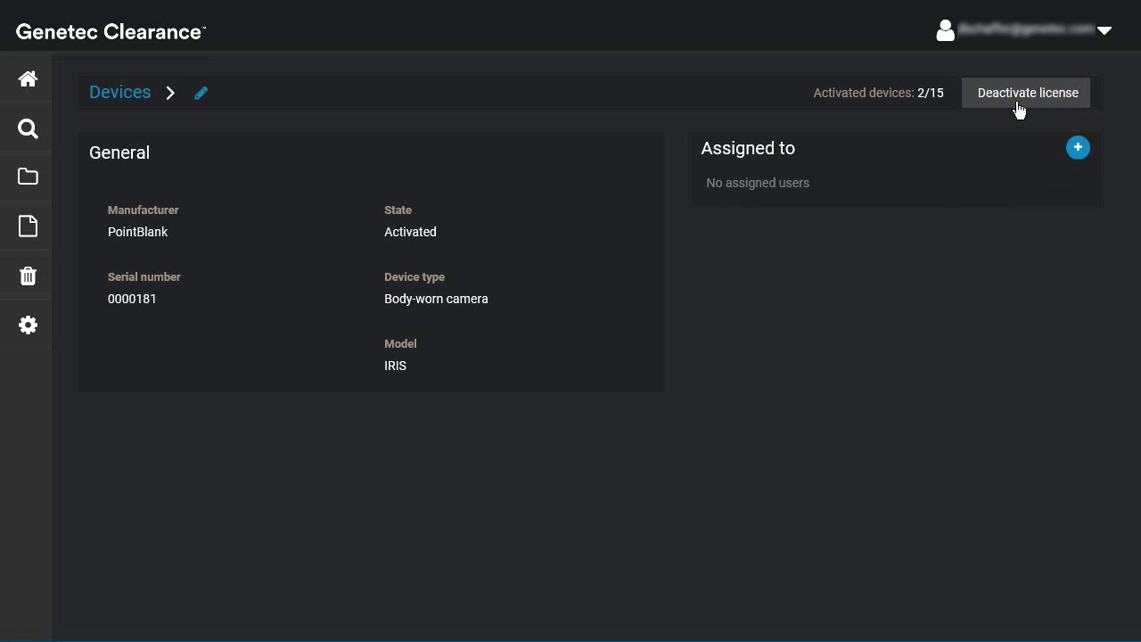
{"action": "left_click", "coordinate": [202, 93]}
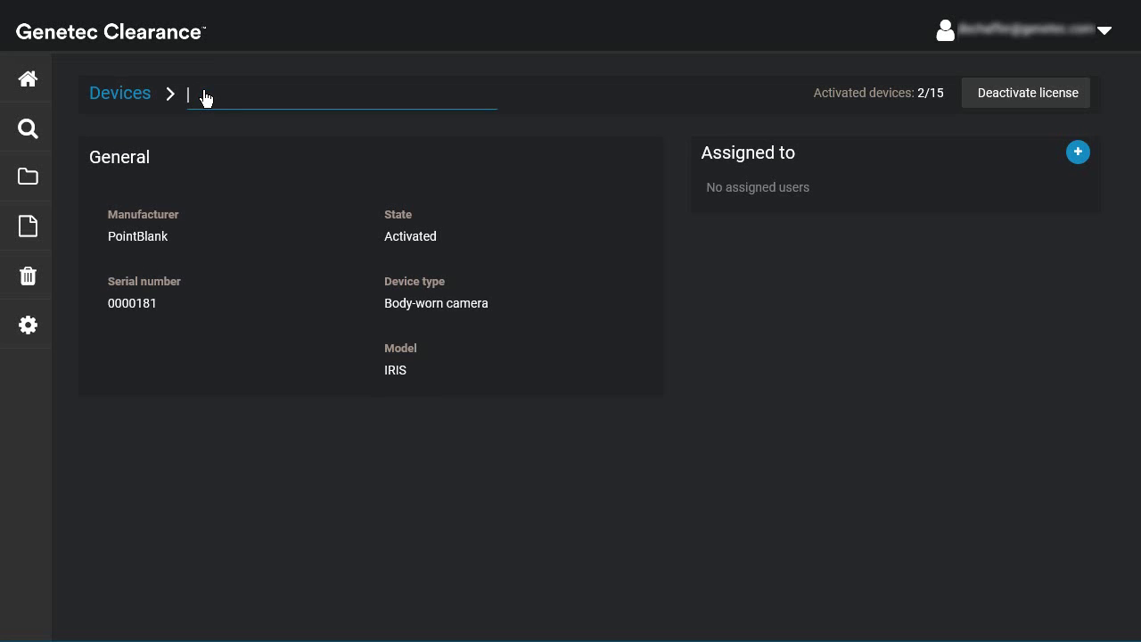
{"action": "type", "text": "BWC2"}
{"action": "key", "text": "Return"}
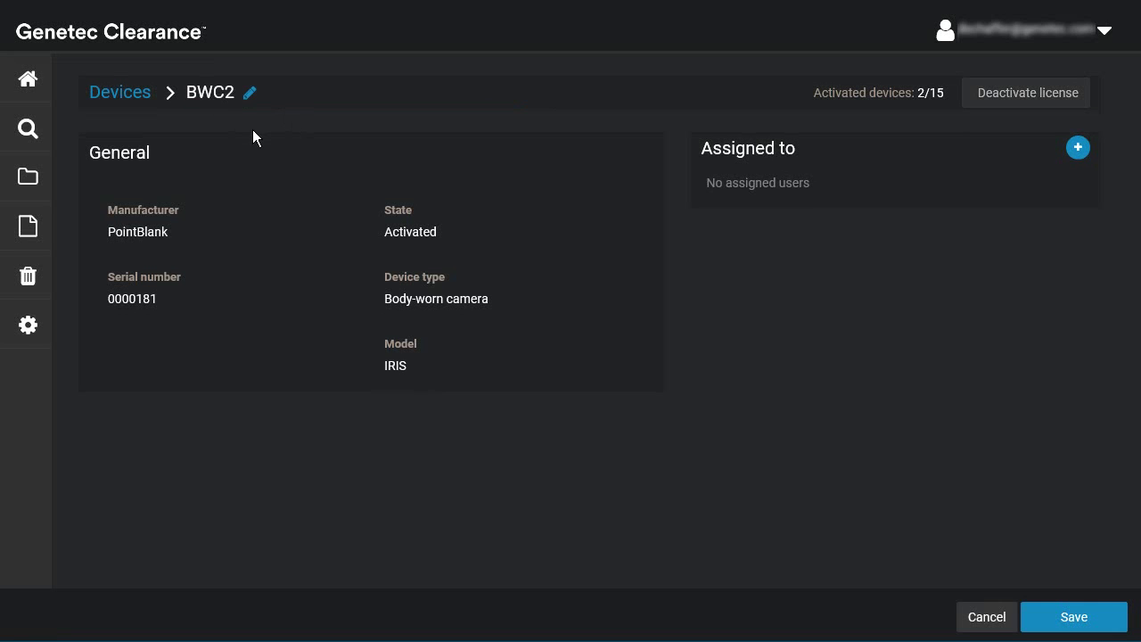
{"action": "left_click", "coordinate": [1080, 622]}
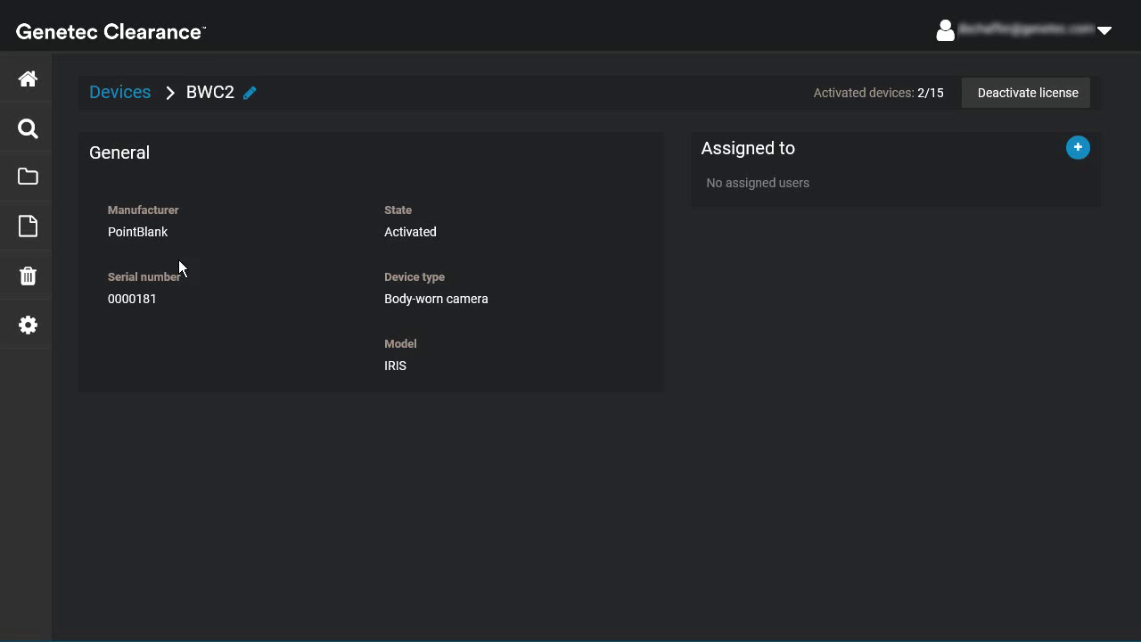
Step: Open the Genetec Walk.MP4 file to see its PointBlank IRIS camera, serial 0000161
{"action": "left_click", "coordinate": [119, 92]}
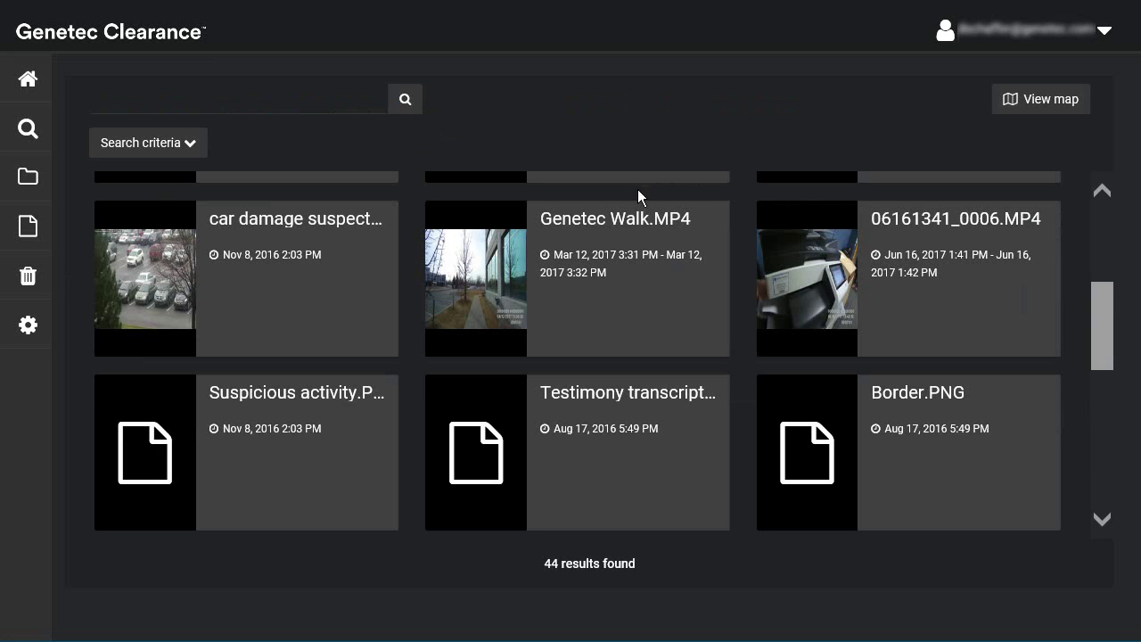
{"action": "left_click", "coordinate": [630, 223]}
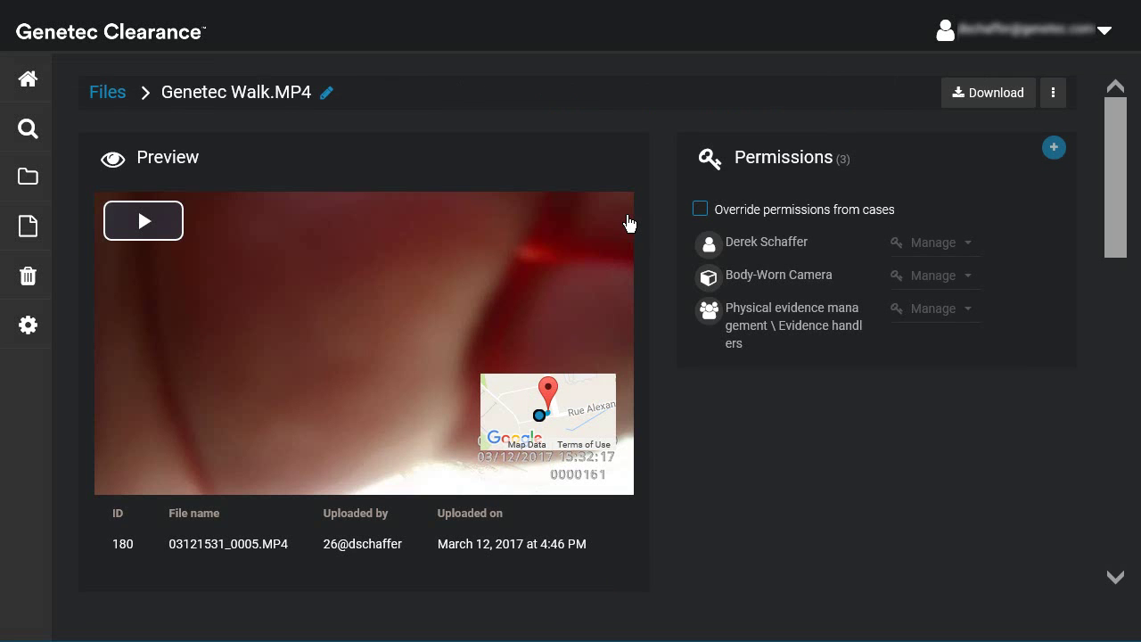
{"action": "left_click_drag", "start_coordinate": [1115, 246], "coordinate": [1113, 565]}
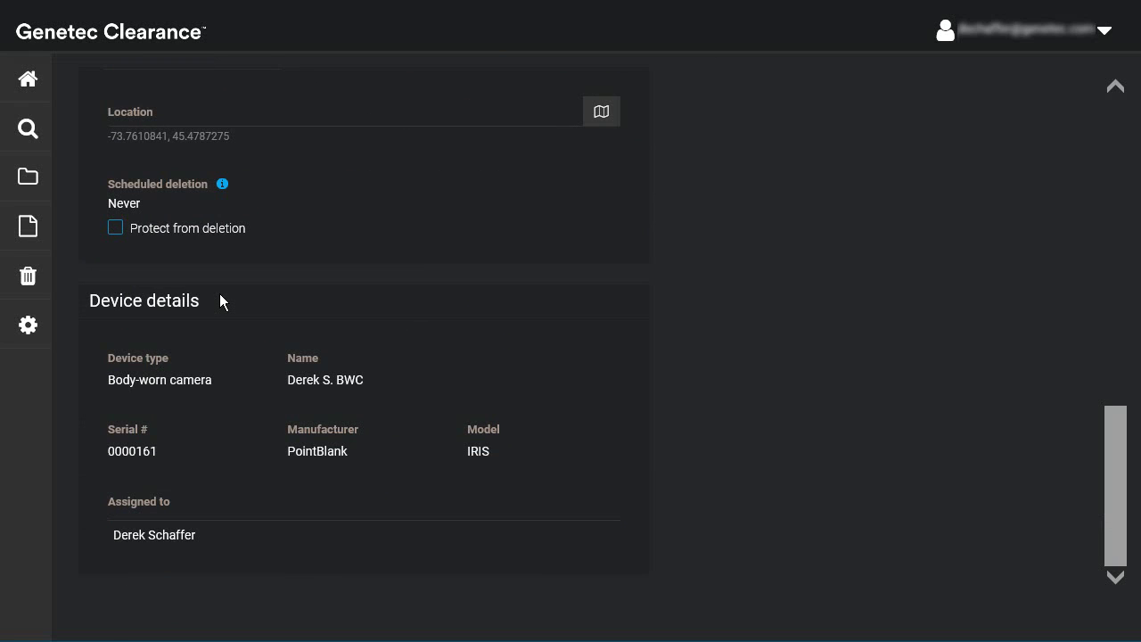
Step: Open a user's profile in Configurations and cancel the Add device dialog without adding anything
{"action": "mouse_move", "coordinate": [36, 328]}
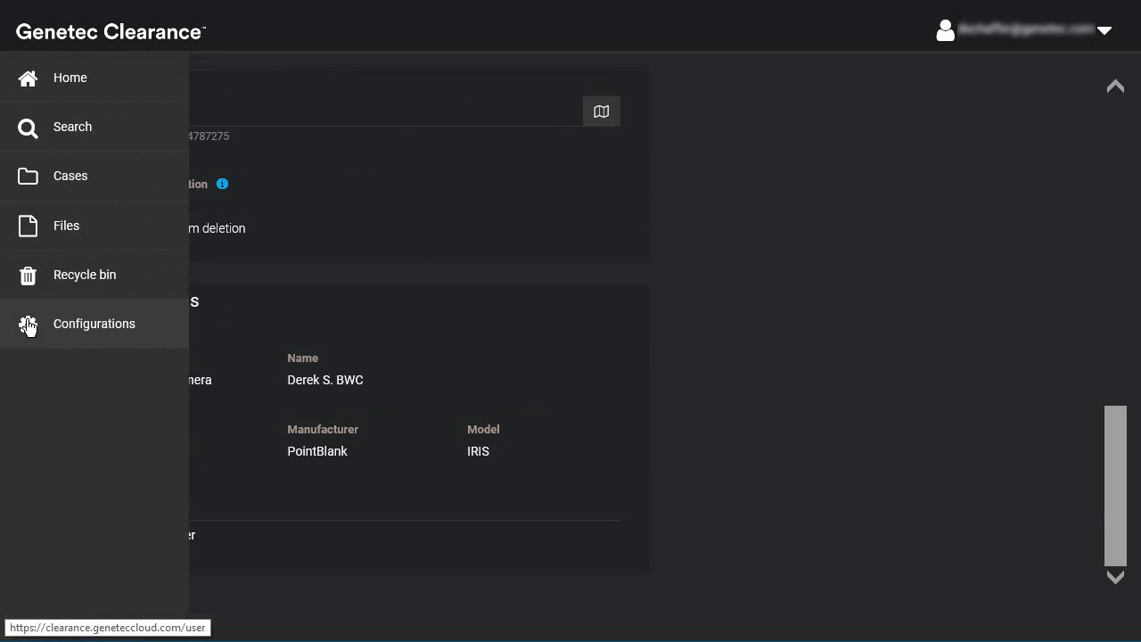
{"action": "left_click", "coordinate": [101, 345]}
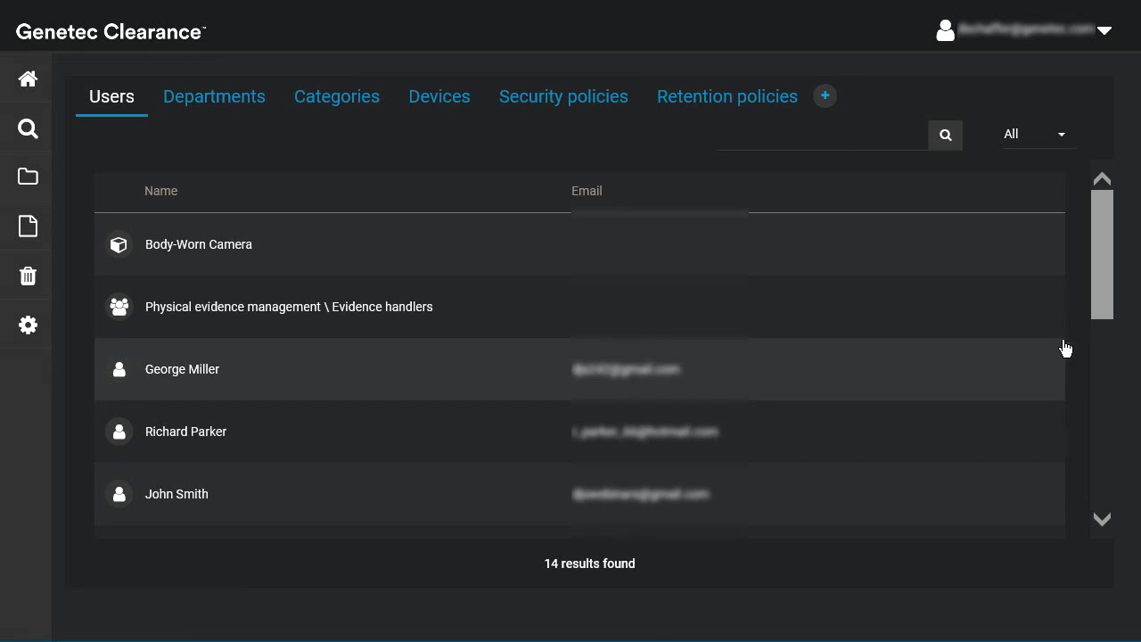
{"action": "scroll", "coordinate": [1100, 339], "scroll_direction": "down", "scroll_amount": 3}
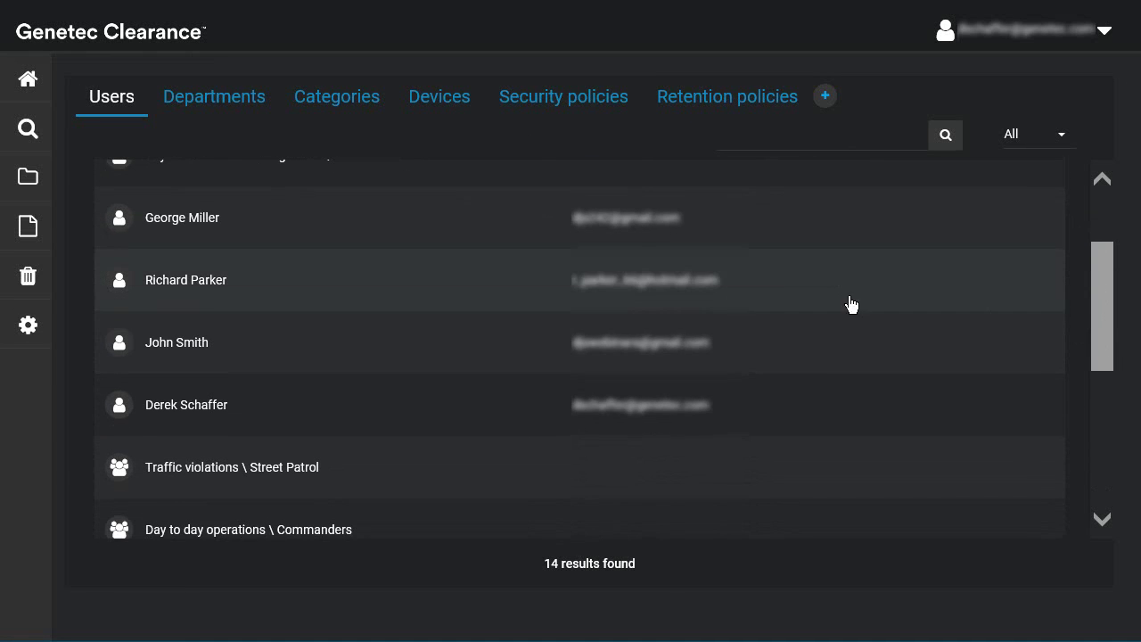
{"action": "left_click", "coordinate": [232, 414]}
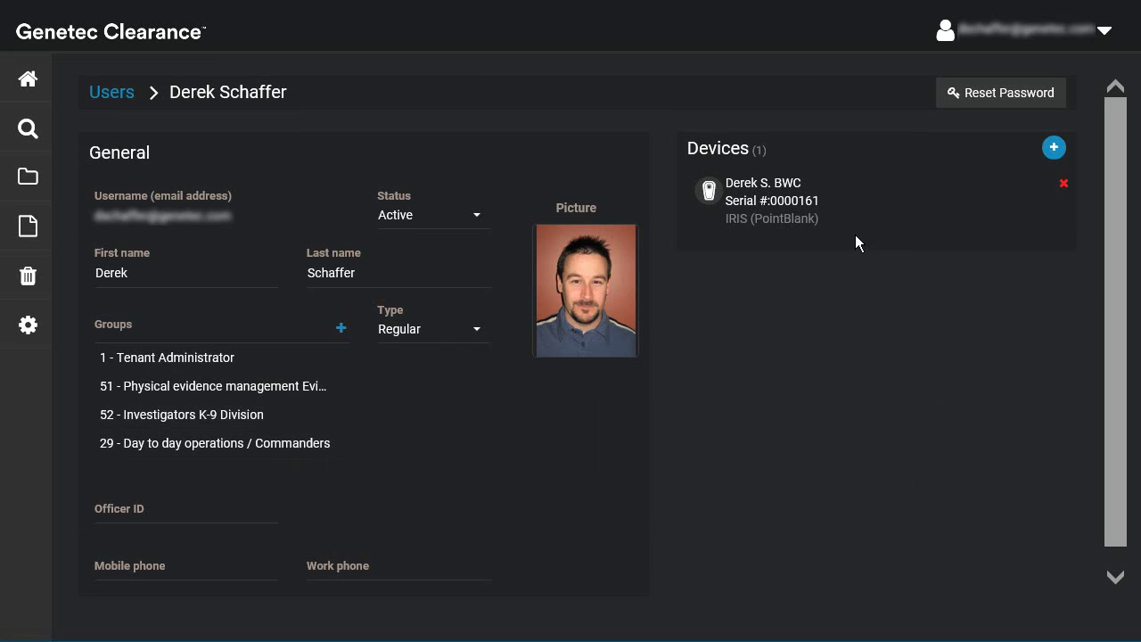
{"action": "left_click", "coordinate": [1056, 153]}
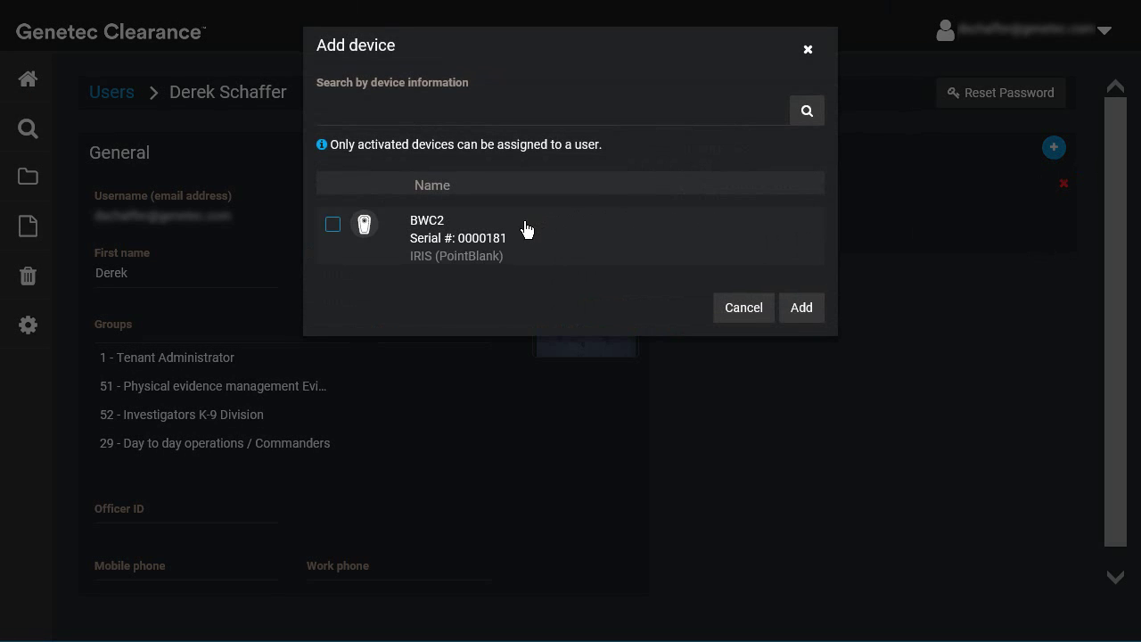
{"action": "left_click", "coordinate": [727, 310]}
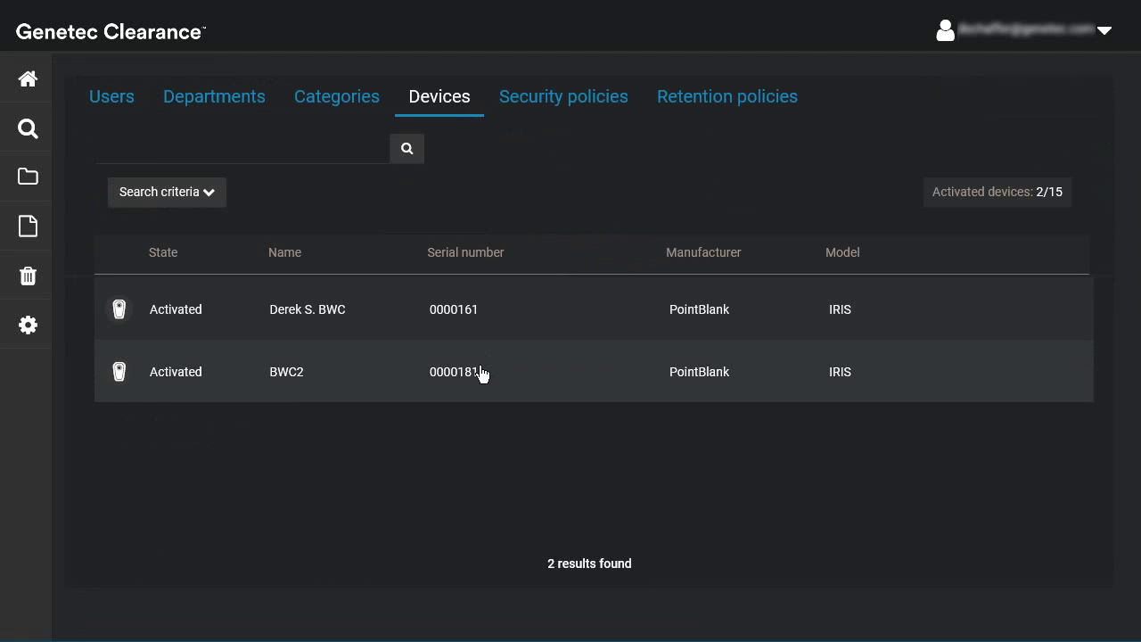
Step: Assign three users to BWC2, unassign the last one, and save the assignments
{"action": "left_click", "coordinate": [480, 374]}
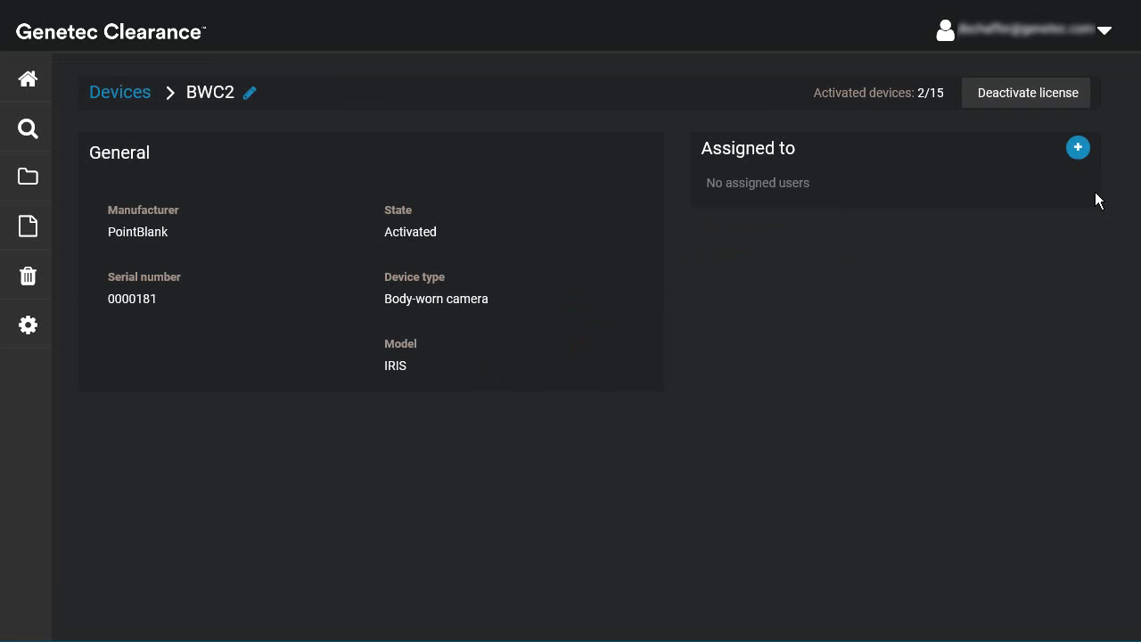
{"action": "left_click", "coordinate": [1078, 148]}
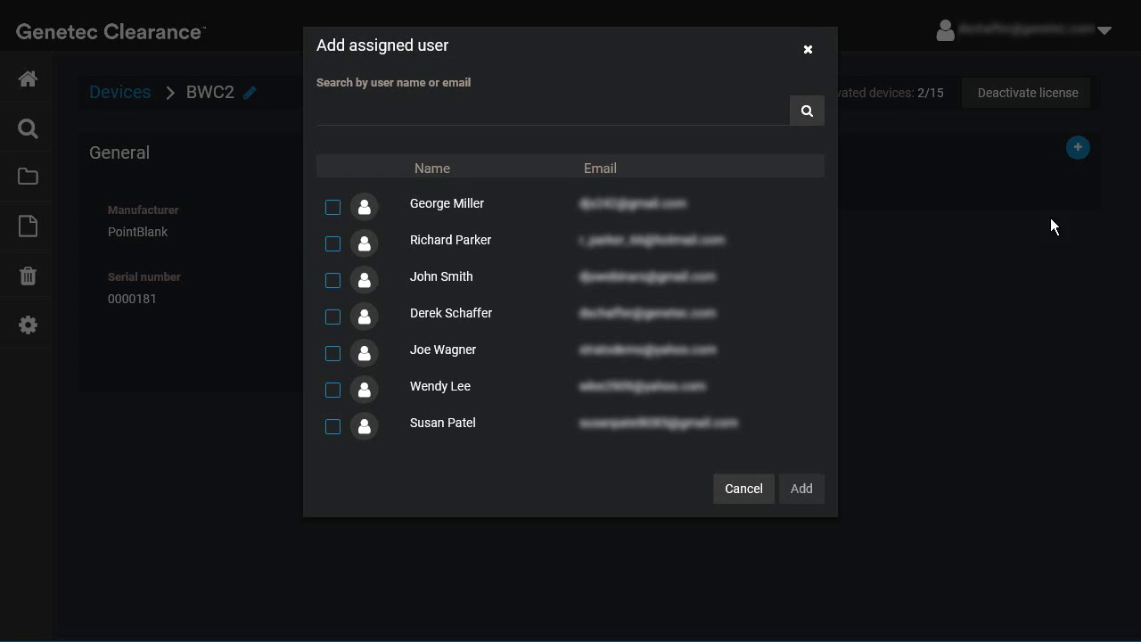
{"action": "left_click", "coordinate": [332, 317]}
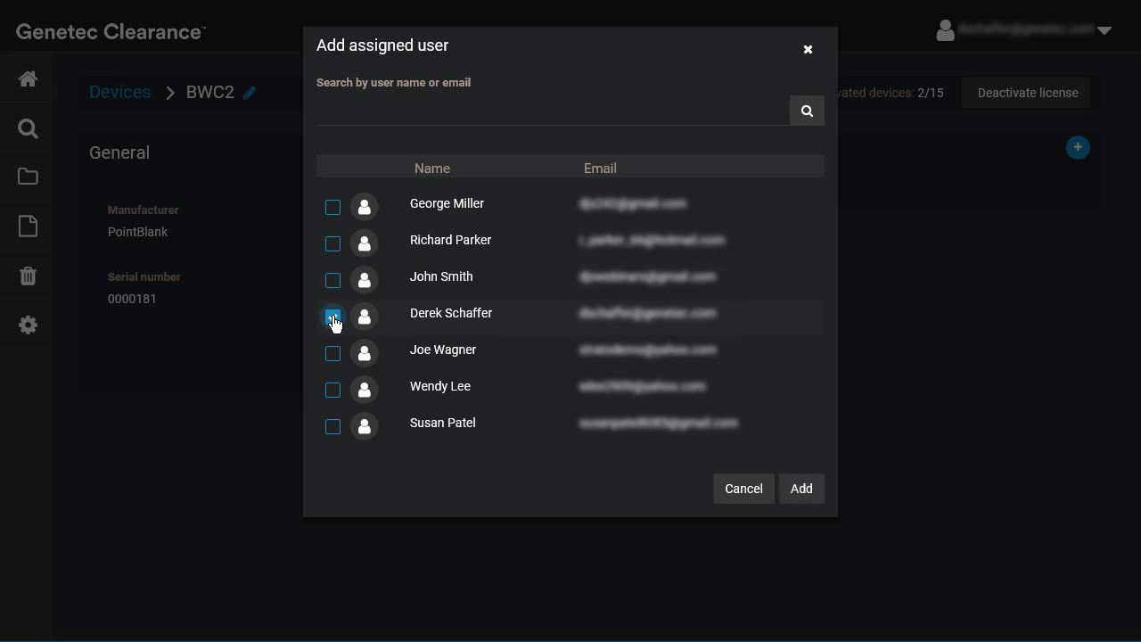
{"action": "left_click", "coordinate": [333, 281]}
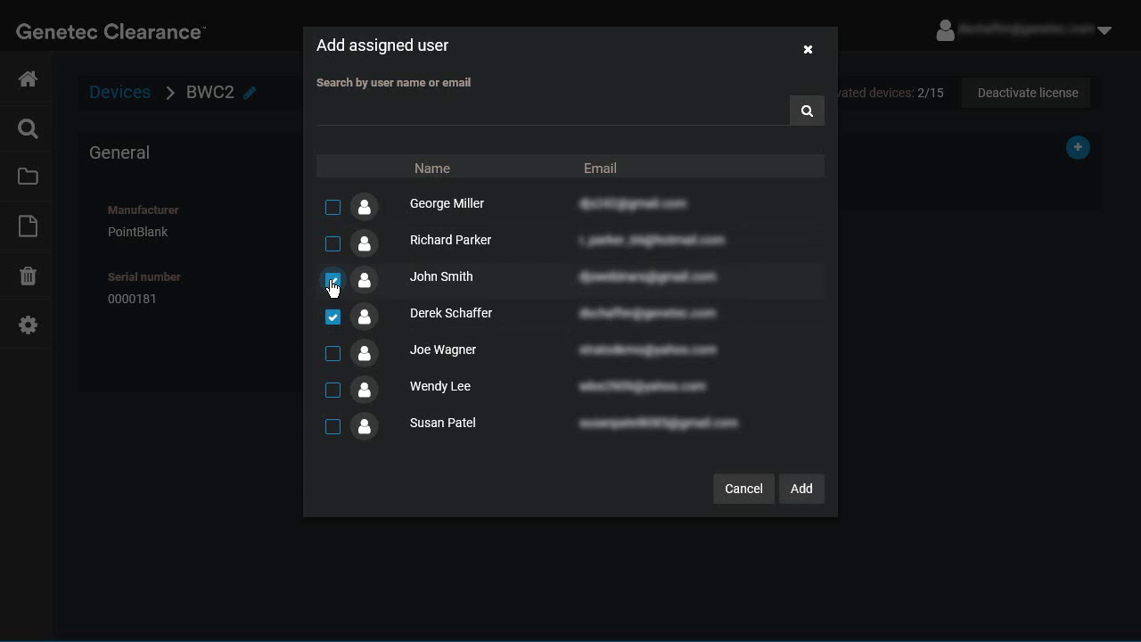
{"action": "left_click", "coordinate": [332, 392]}
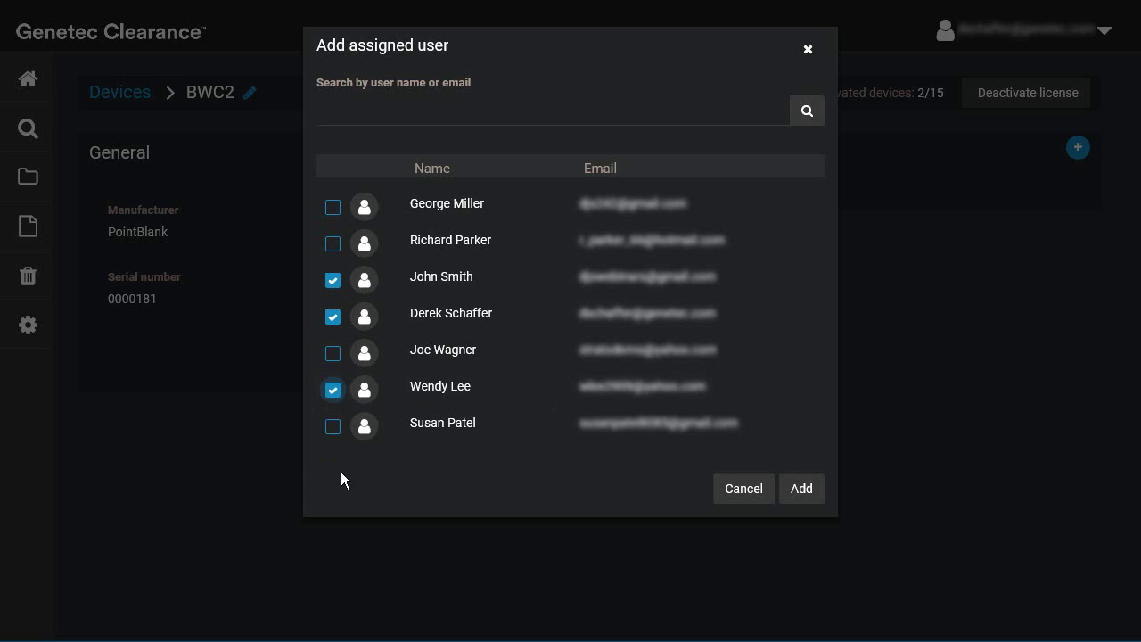
{"action": "left_click", "coordinate": [802, 489]}
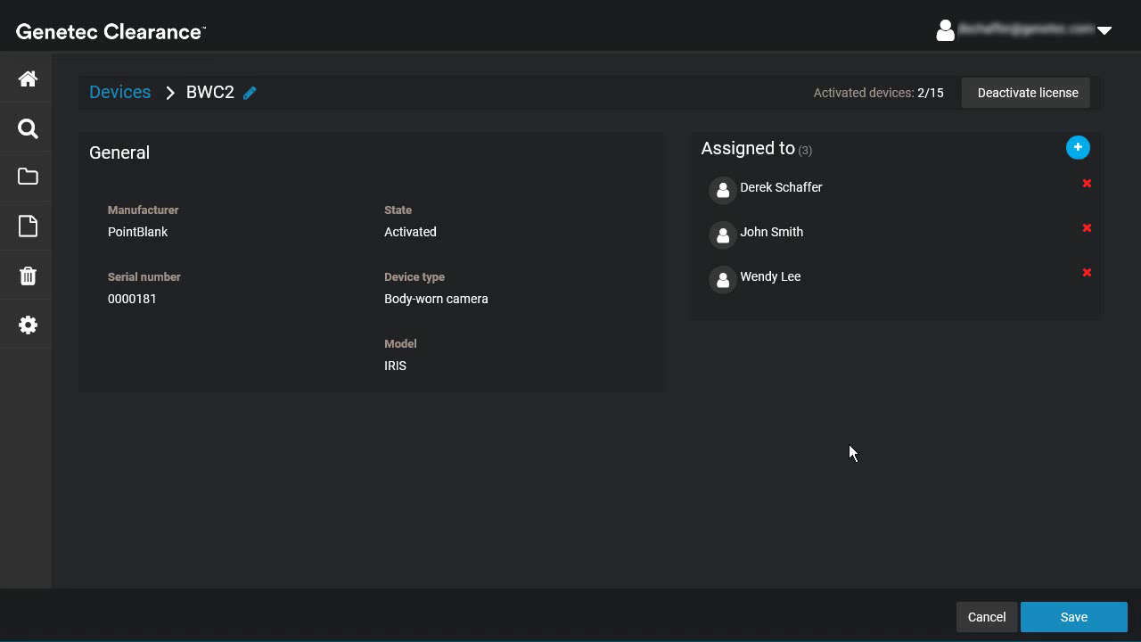
{"action": "left_click", "coordinate": [1087, 272]}
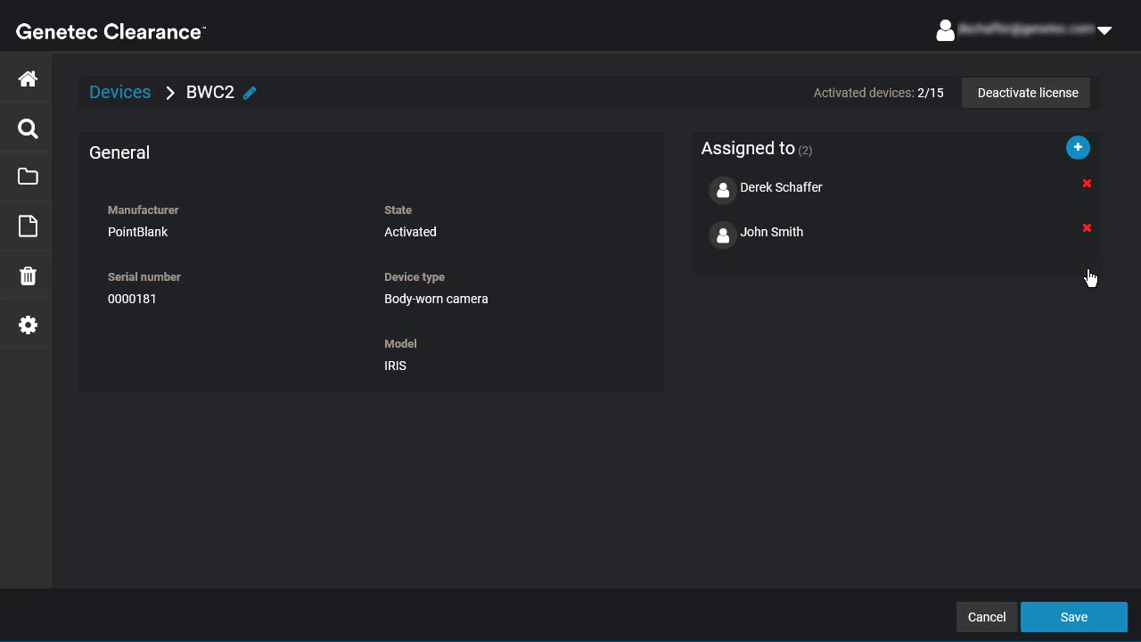
{"action": "left_click", "coordinate": [1060, 622]}
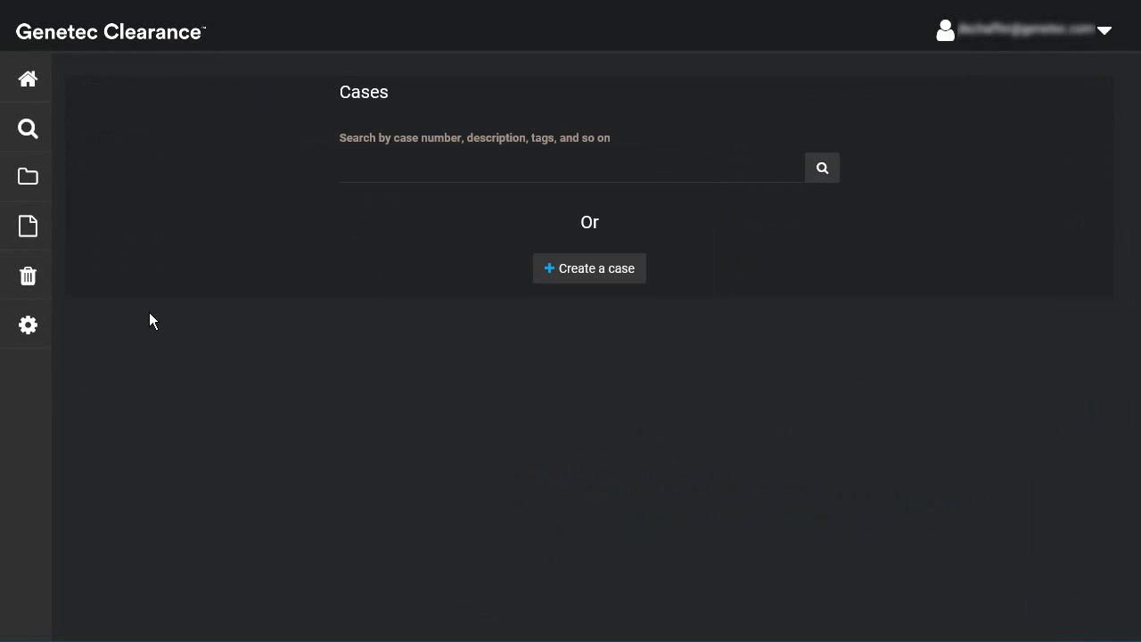
Step: Open camera 0000161 under Configurations > Devices and confirm deactivating its licence
{"action": "mouse_move", "coordinate": [45, 323]}
{"action": "left_click", "coordinate": [97, 337]}
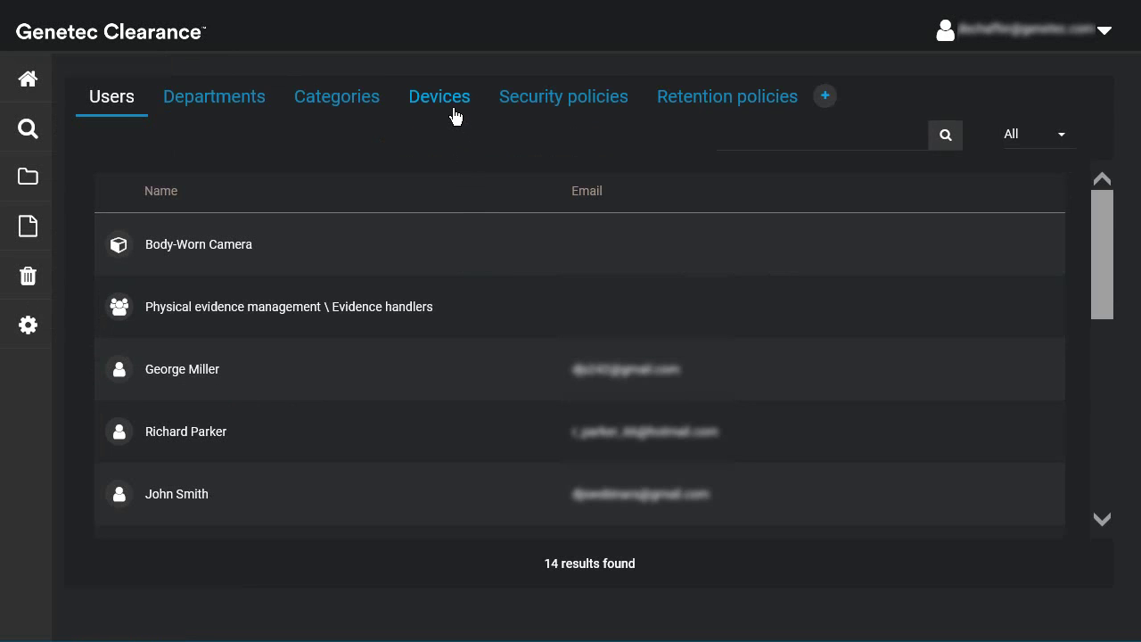
{"action": "left_click", "coordinate": [455, 116]}
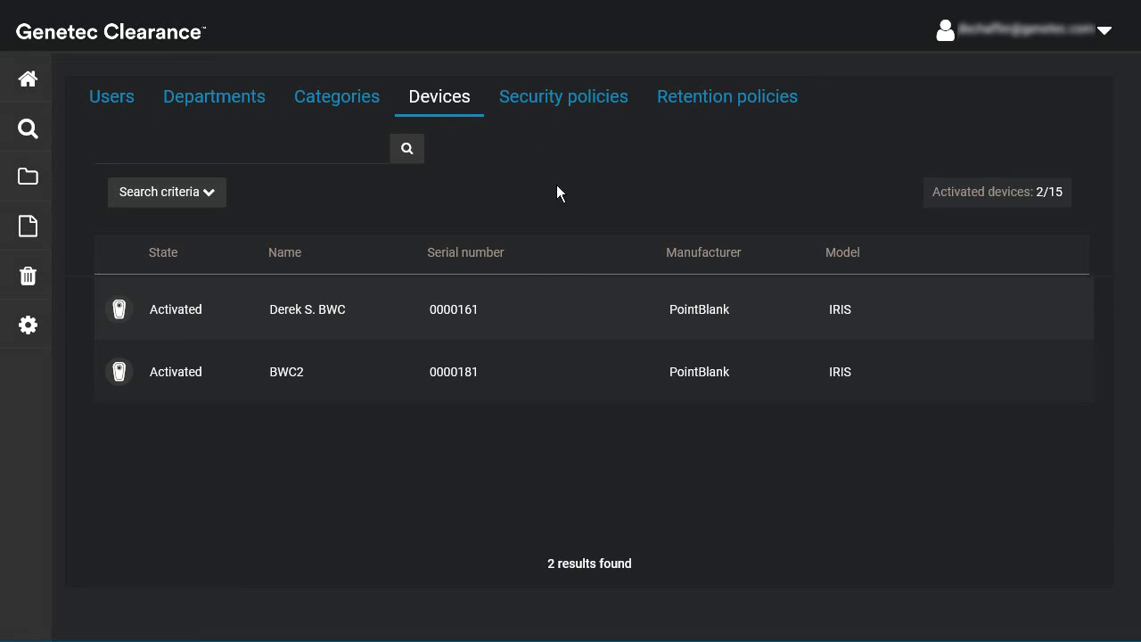
{"action": "left_click", "coordinate": [528, 310]}
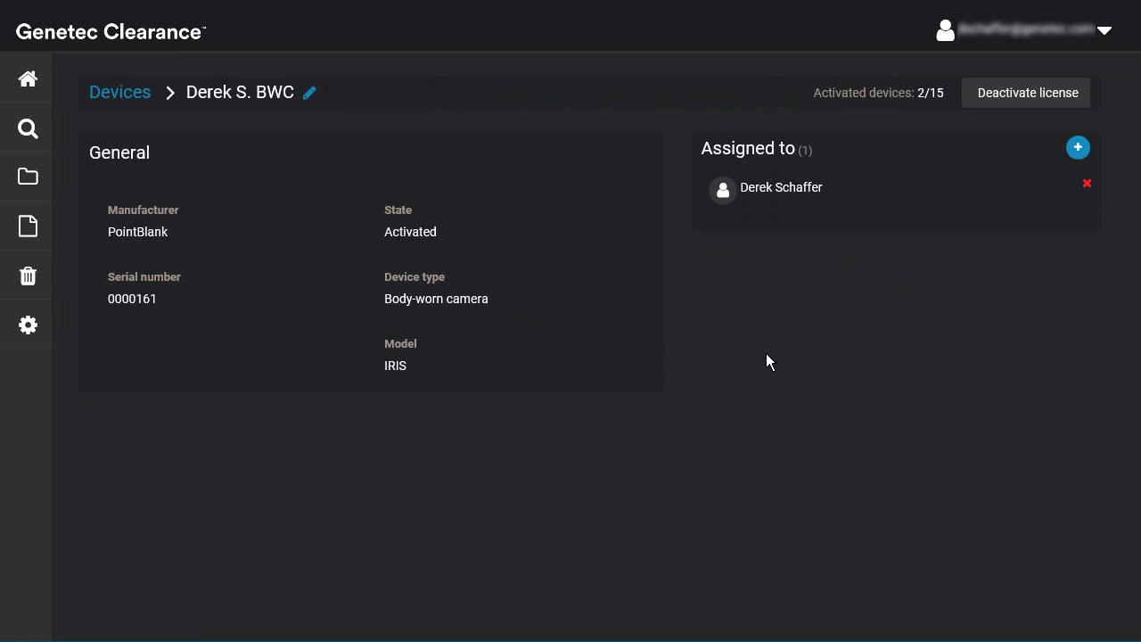
{"action": "left_click", "coordinate": [1029, 98]}
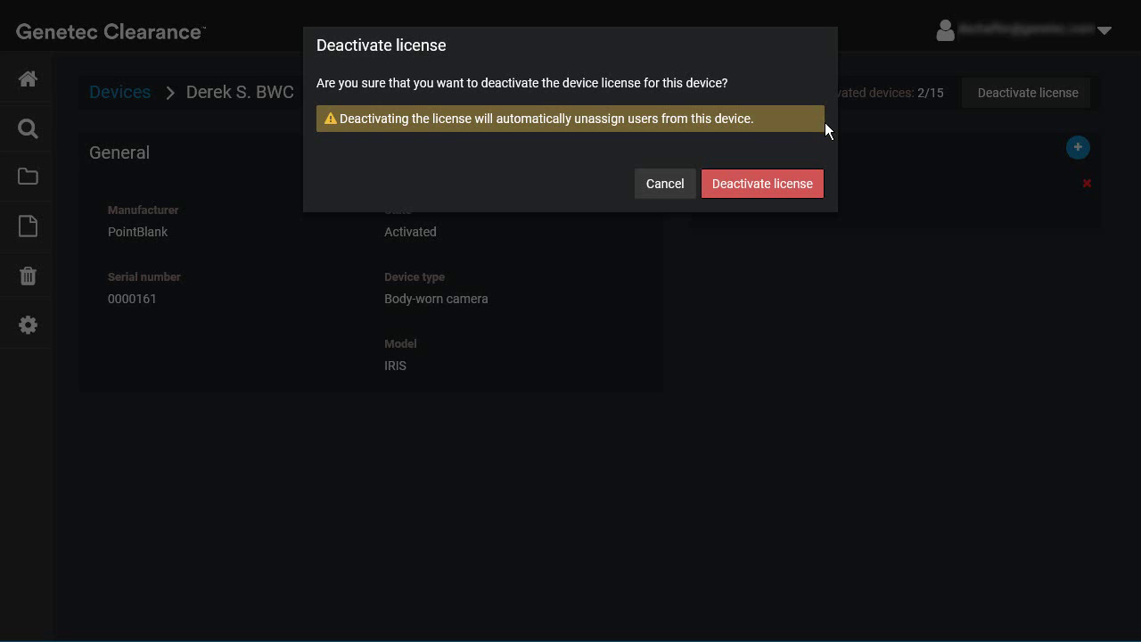
{"action": "left_click", "coordinate": [799, 185]}
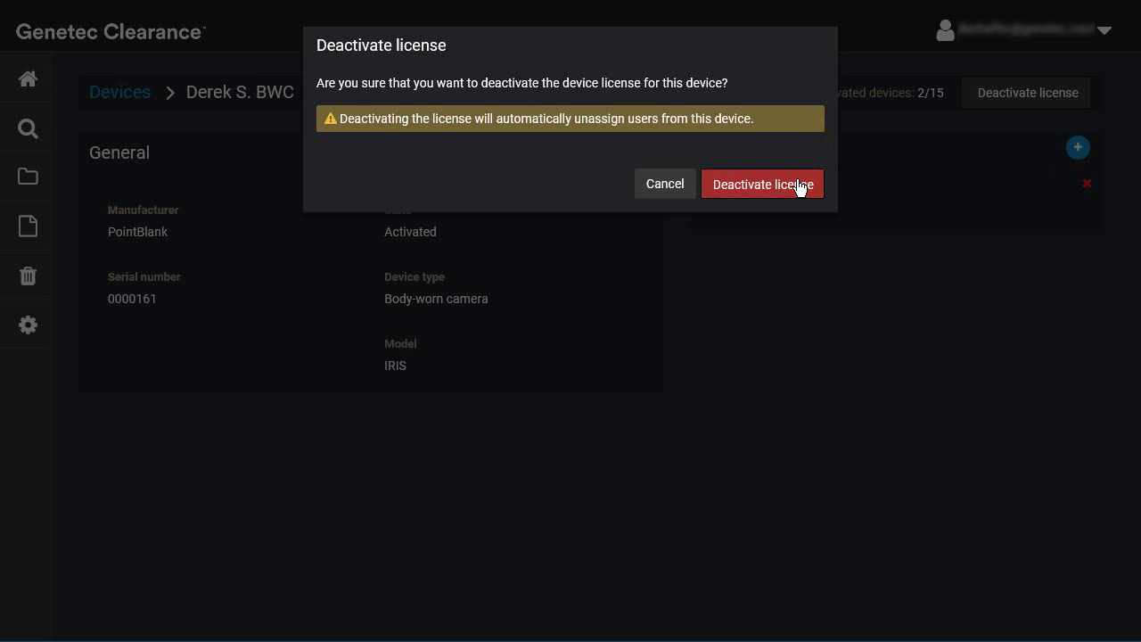